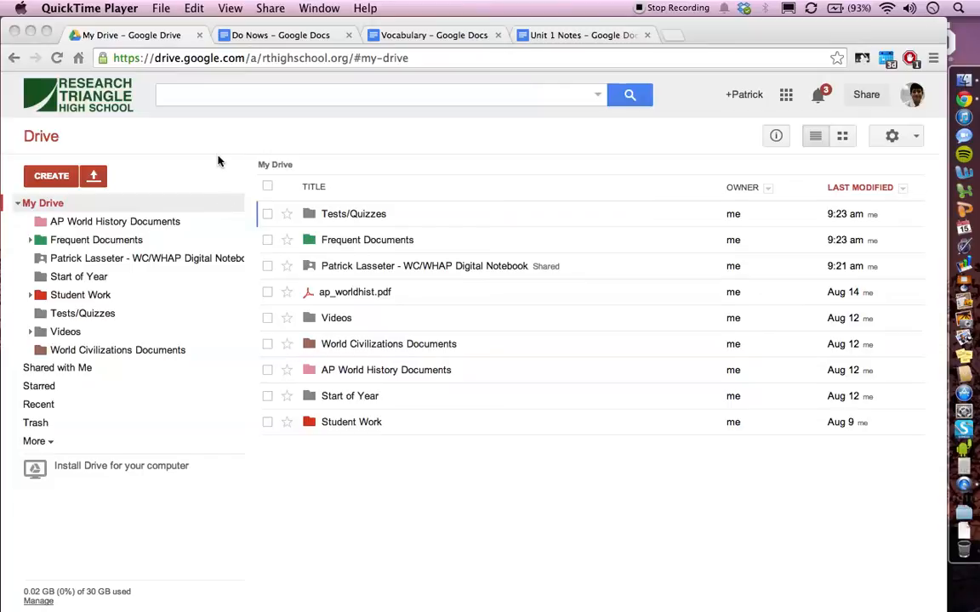
- Open the WC/WHAP Digital Notebook folder in My Drive
left_click(219, 155)
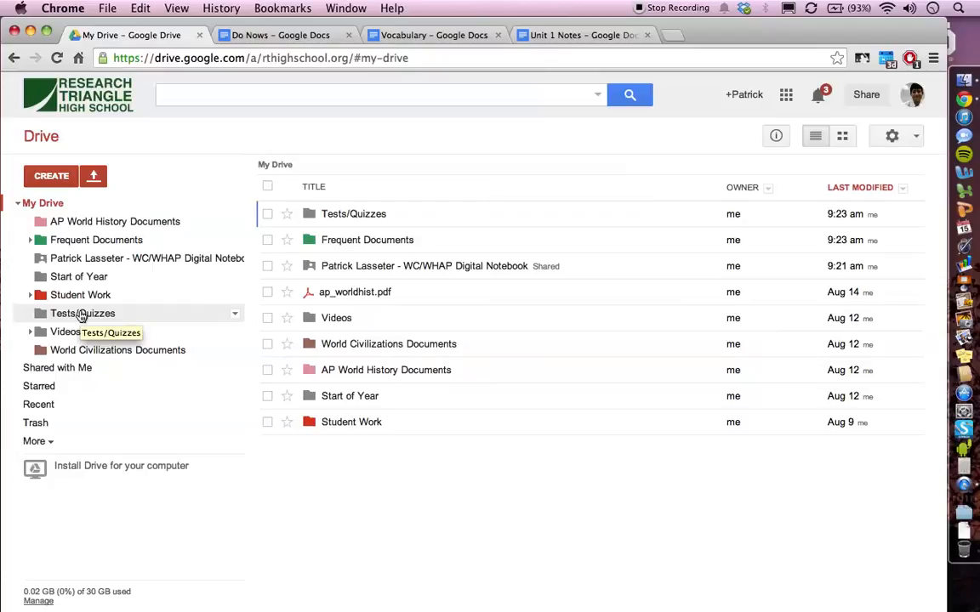
left_click(114, 261)
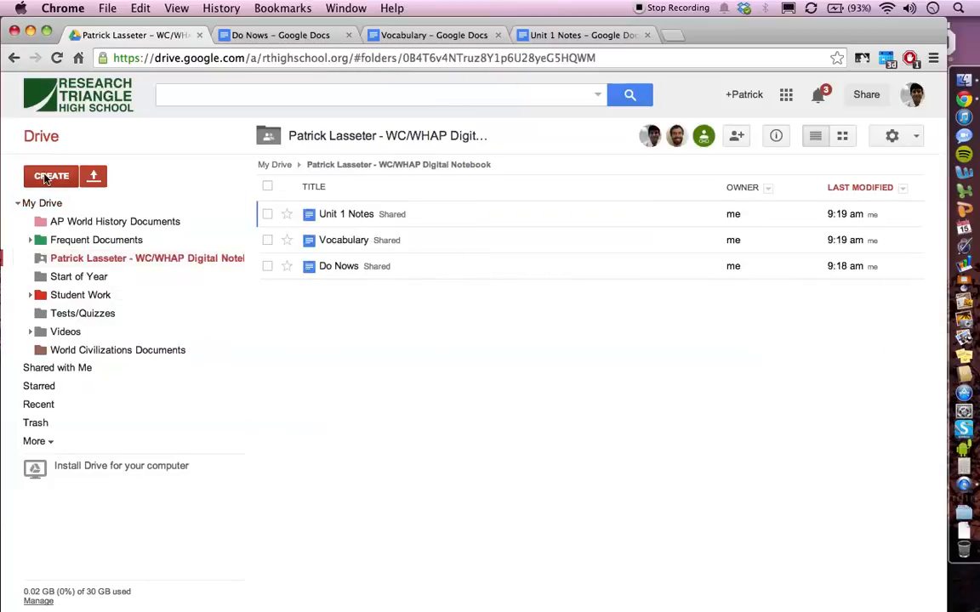
left_click(47, 177)
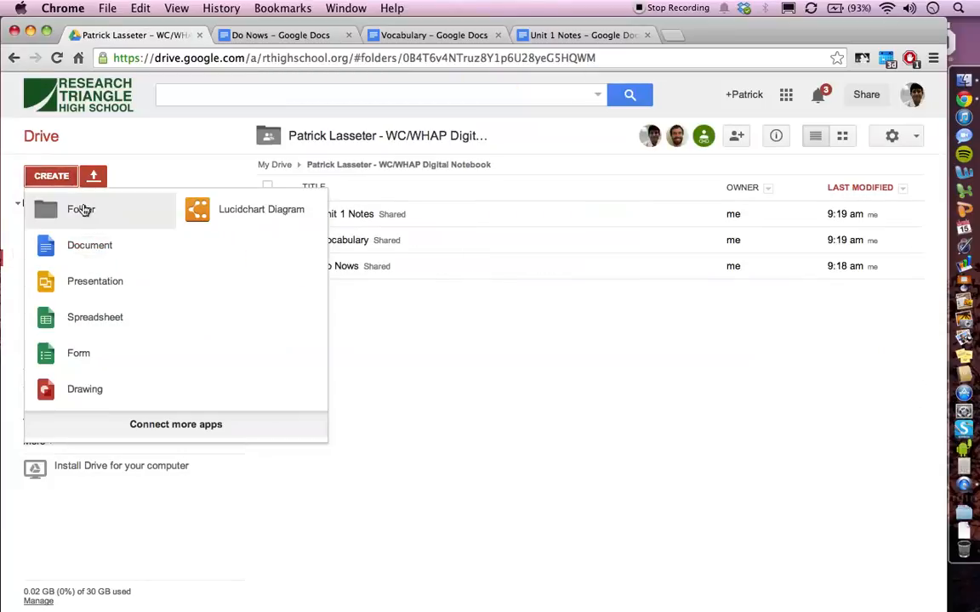
left_click(175, 149)
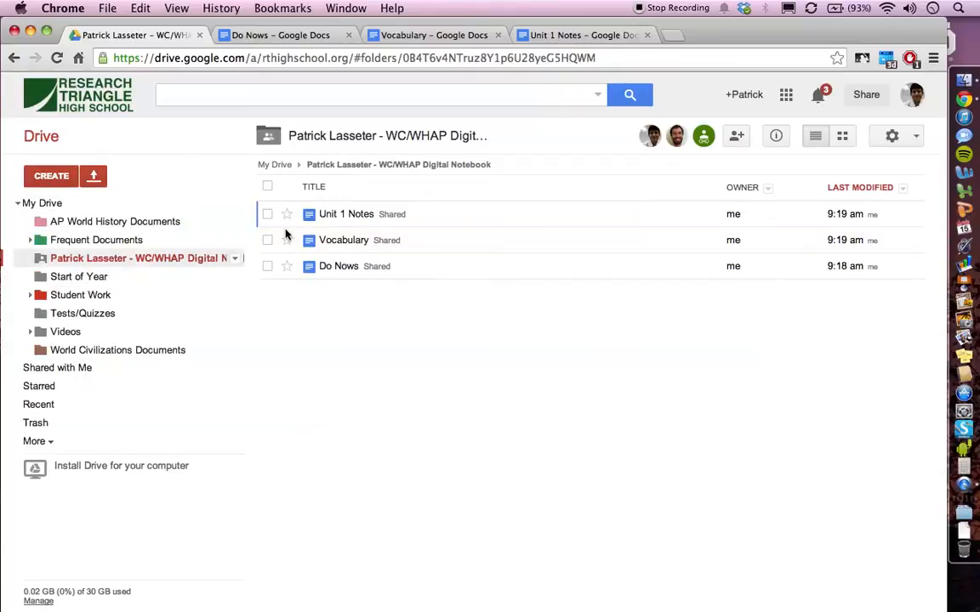
- Open the rename dialog for the current Digital Notebook folder and accept the existing name
left_click(359, 140)
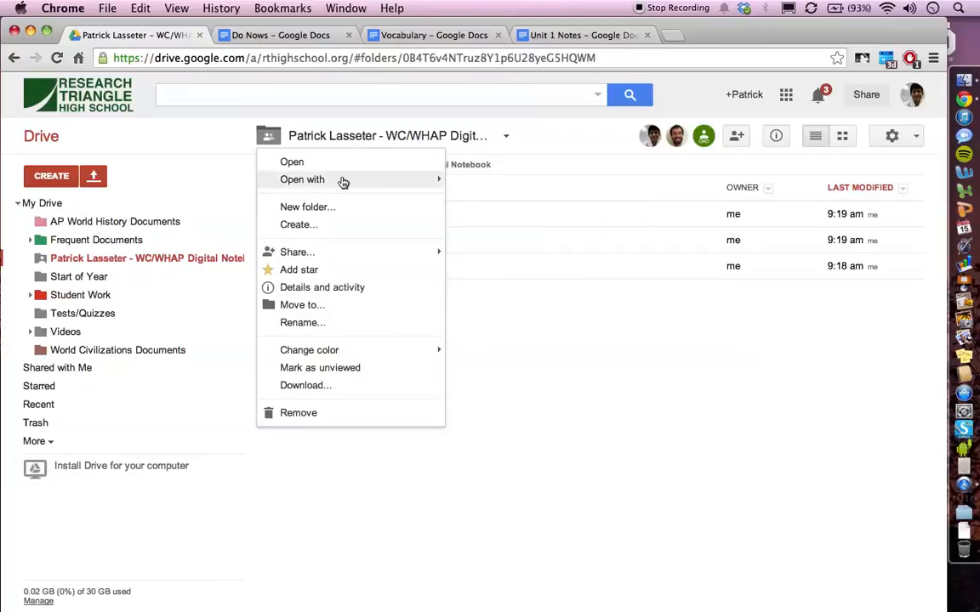
left_click(297, 323)
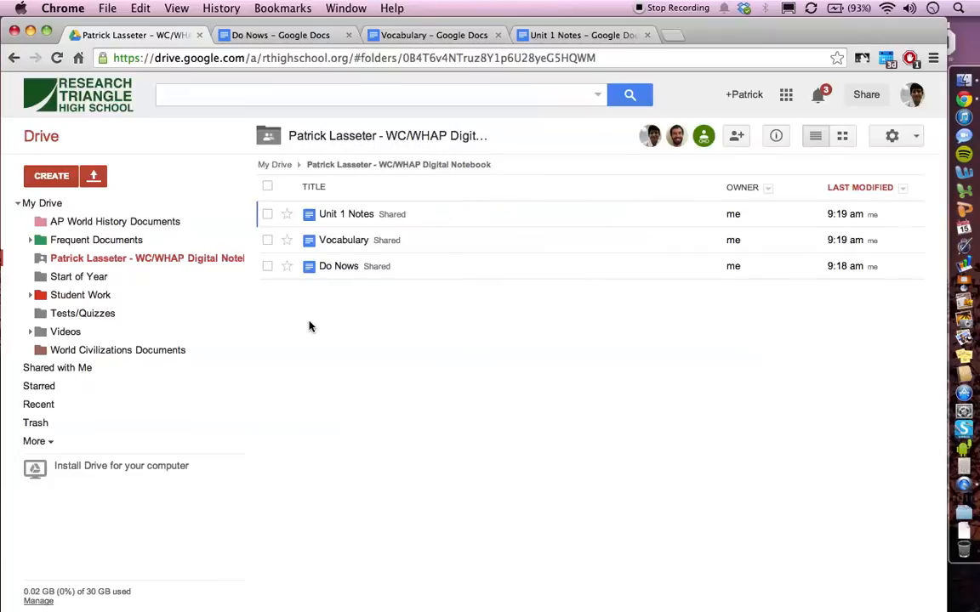
left_click(358, 363)
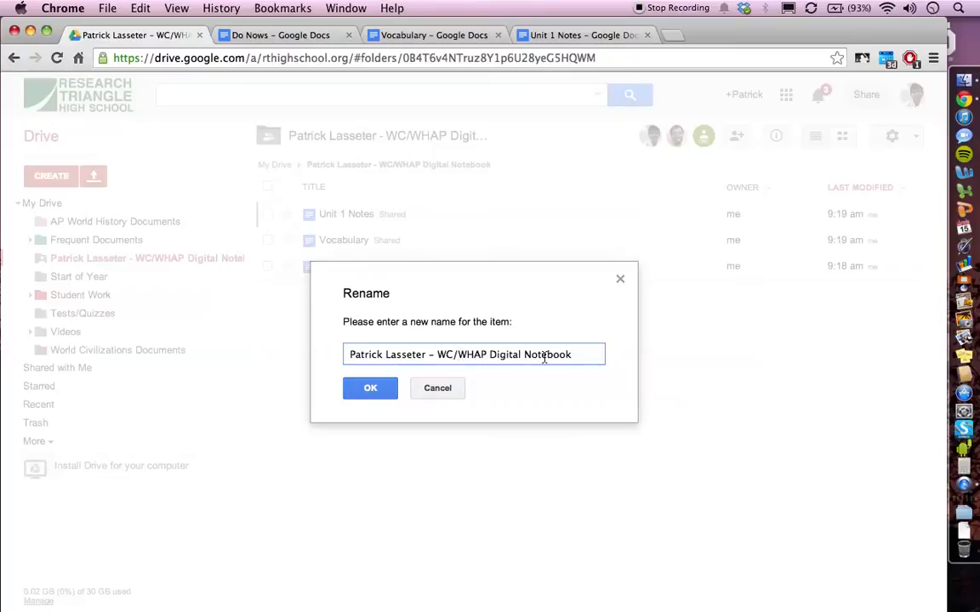
left_click(374, 391)
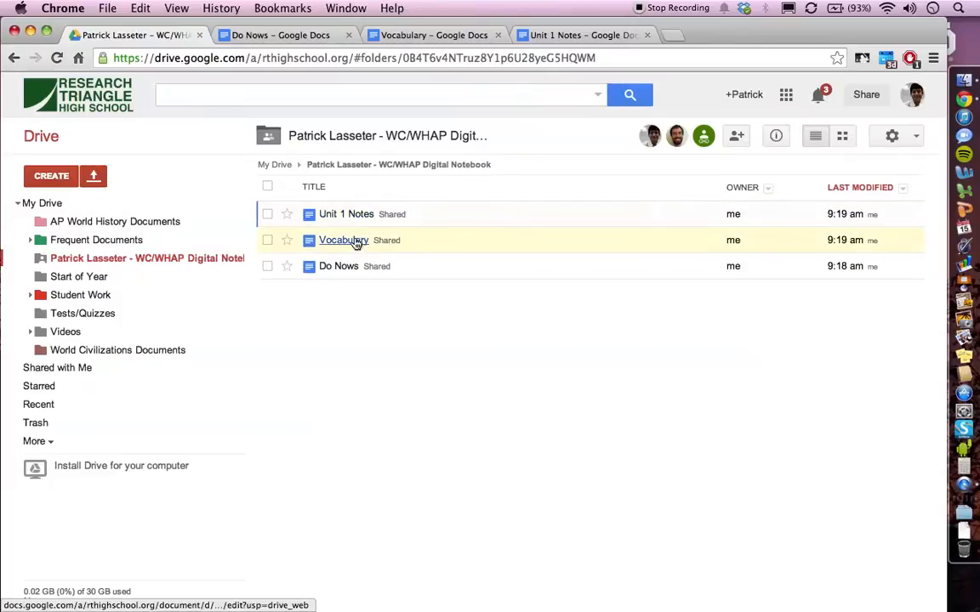
left_click(46, 178)
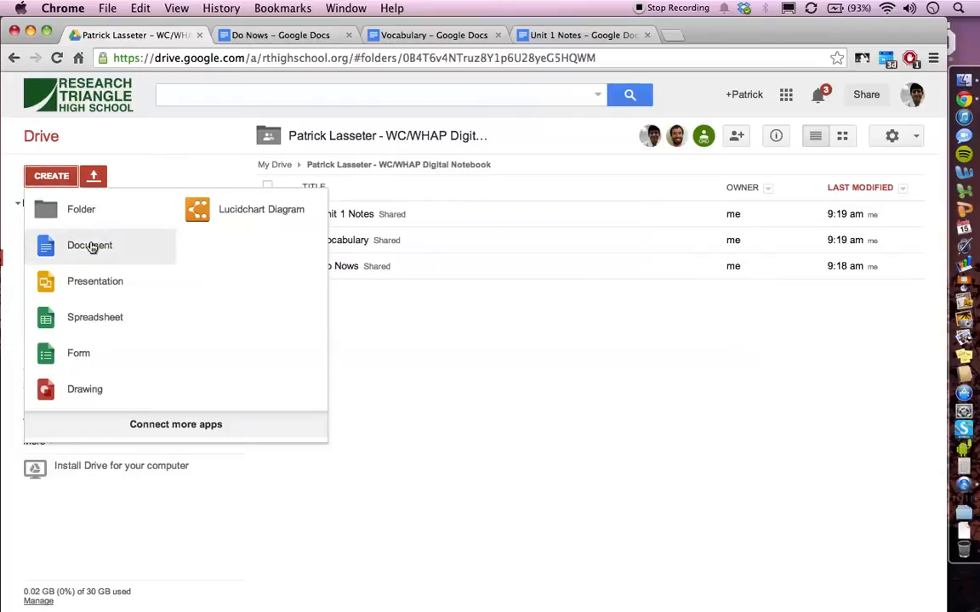
left_click(505, 387)
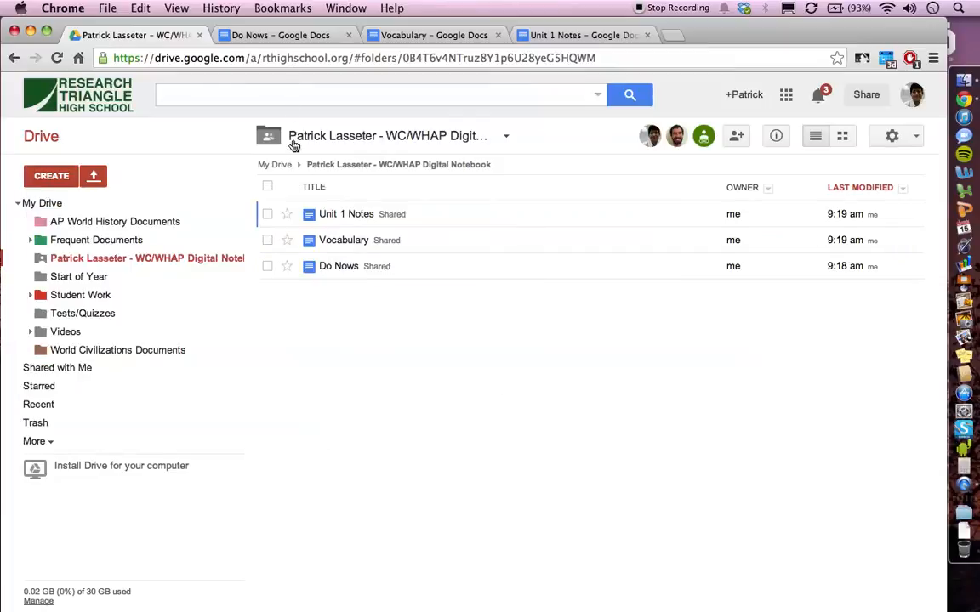
- Go to the open Do Nows document, bring up its rename dialog and accept the existing title
left_click(264, 38)
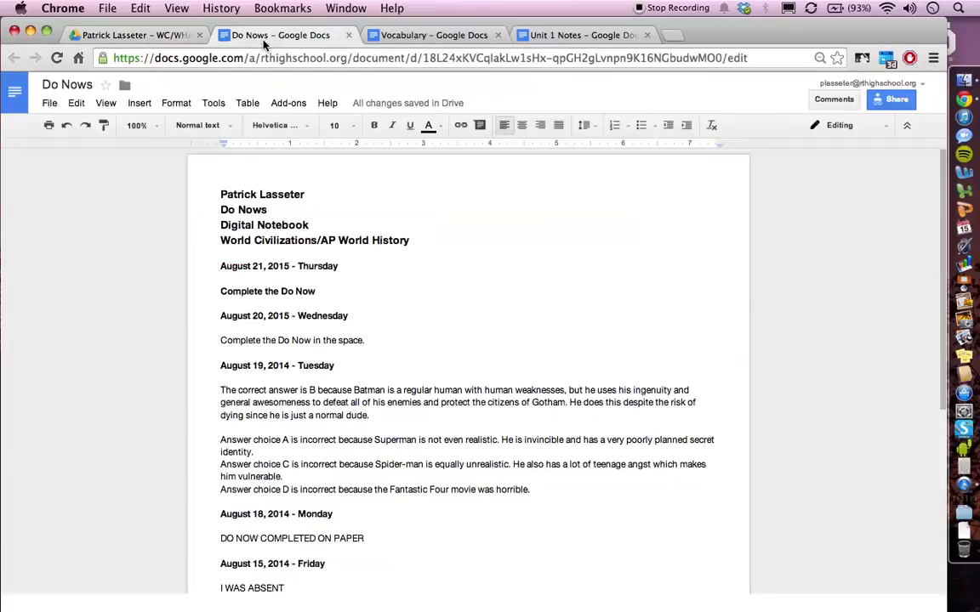
left_click(66, 86)
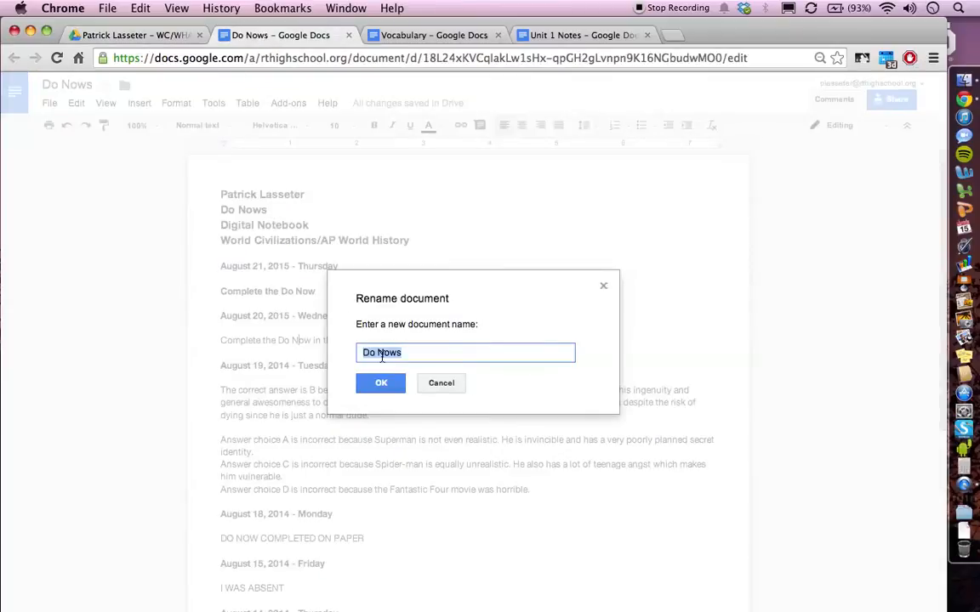
left_click(379, 384)
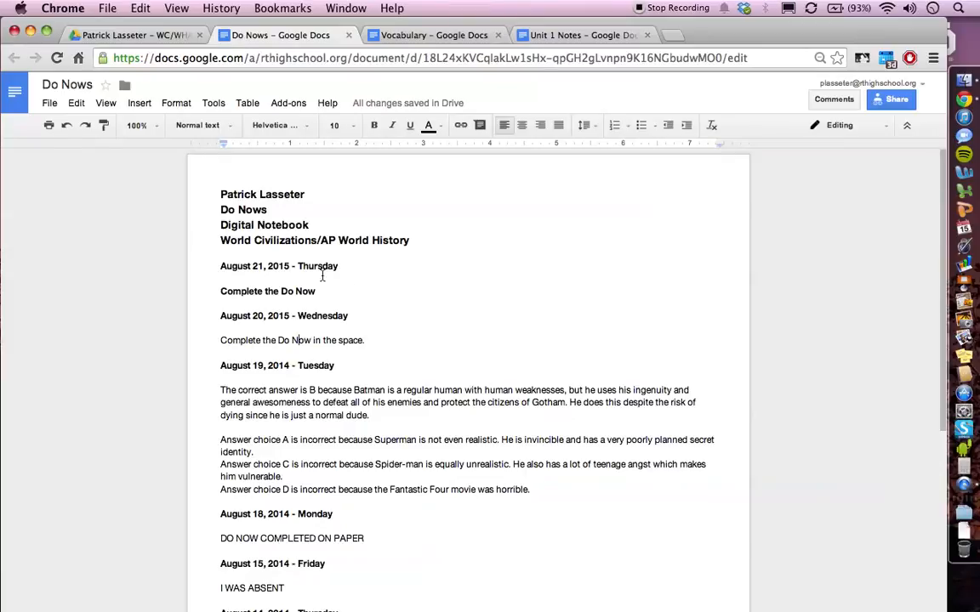
- Look at the notebook folder's file list again, and read through the dated entries of the Do Nows document
key("super+1")
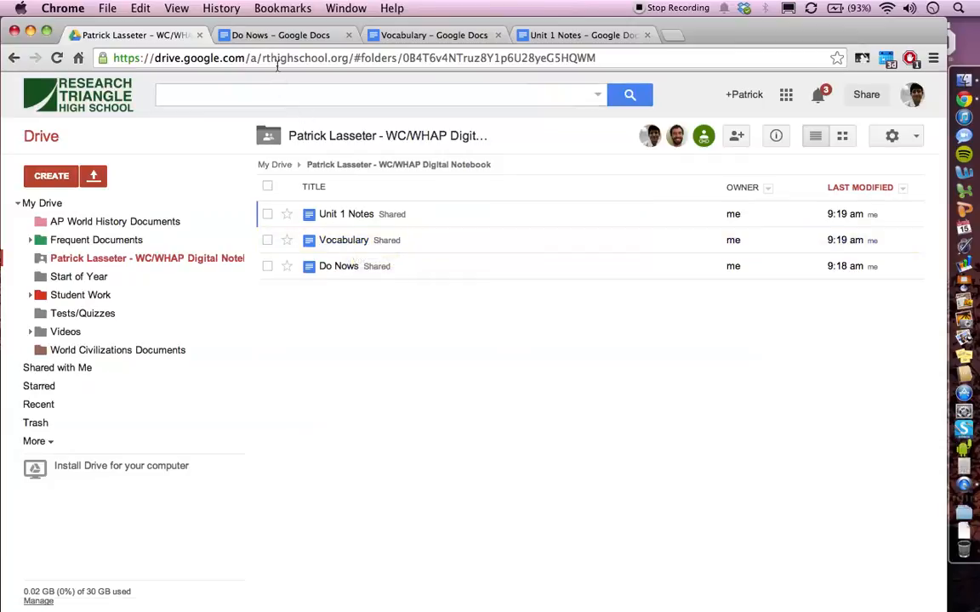
left_click(275, 36)
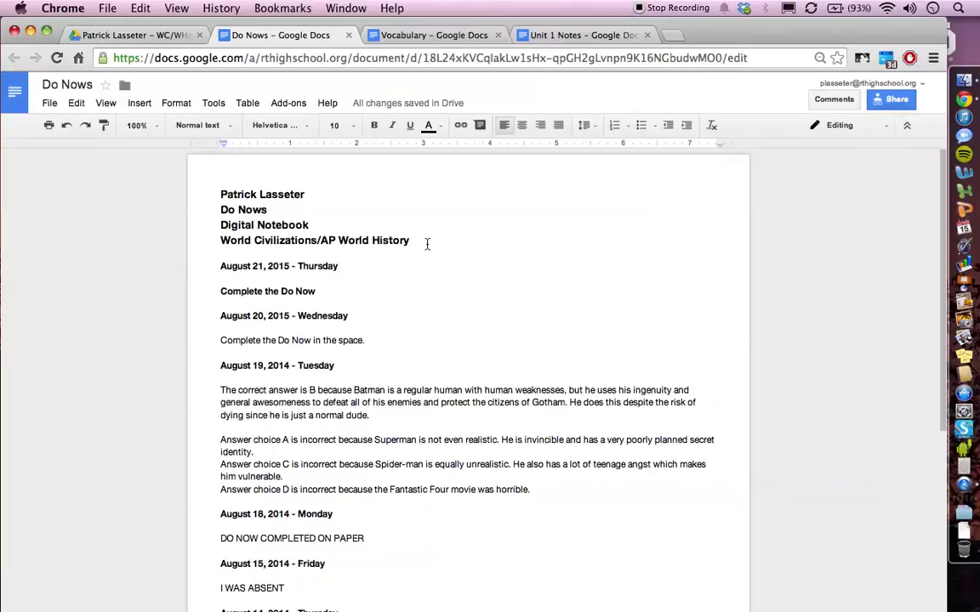
scroll(427, 244, "down", 3)
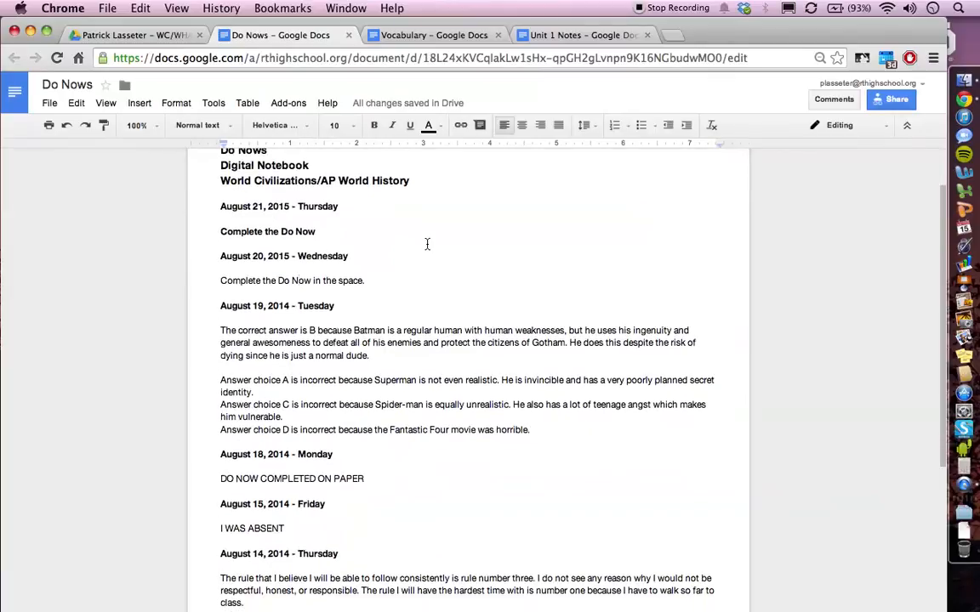
scroll(427, 244, "down", 2)
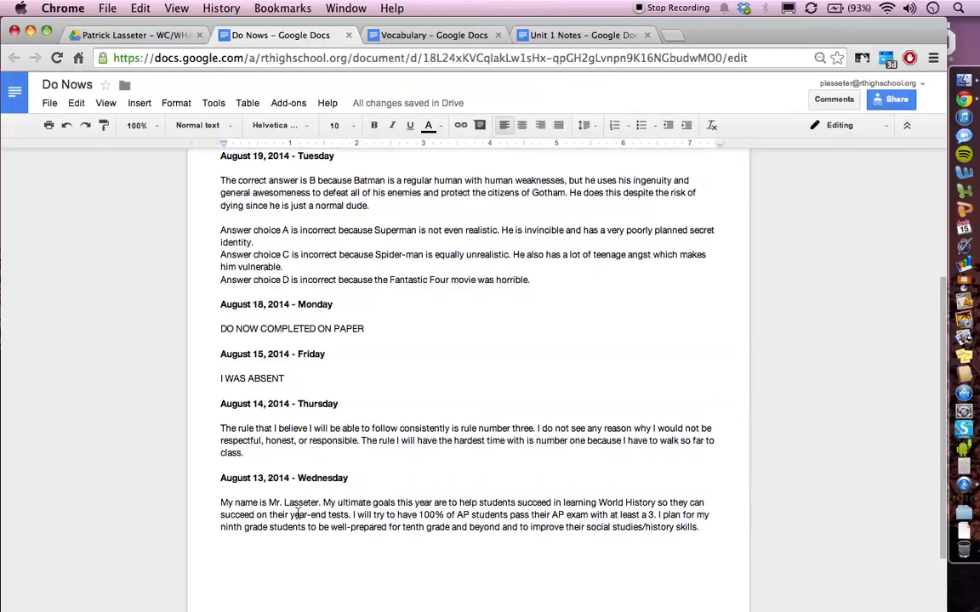
scroll(256, 442, "up", 3)
scroll(256, 442, "up", 2)
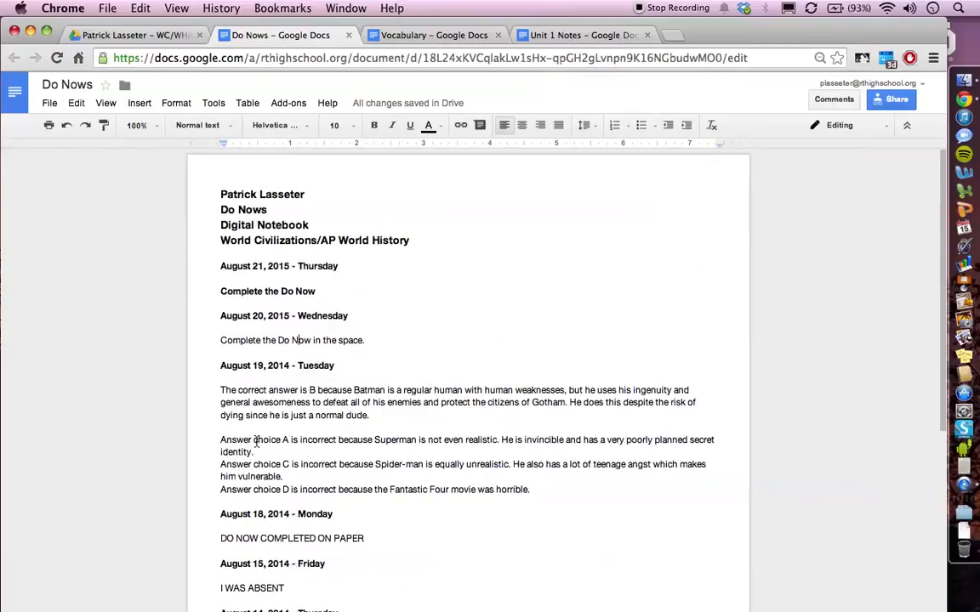
- Remove the bold from the entry under August 21 and rewrite it as "Complete the Do Now."
triple_click(221, 291)
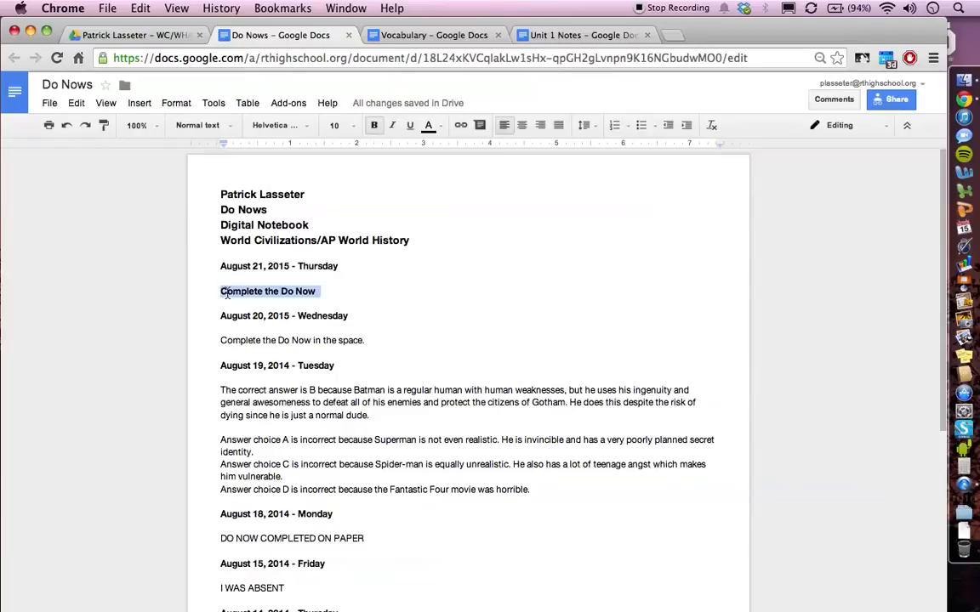
key("super+b")
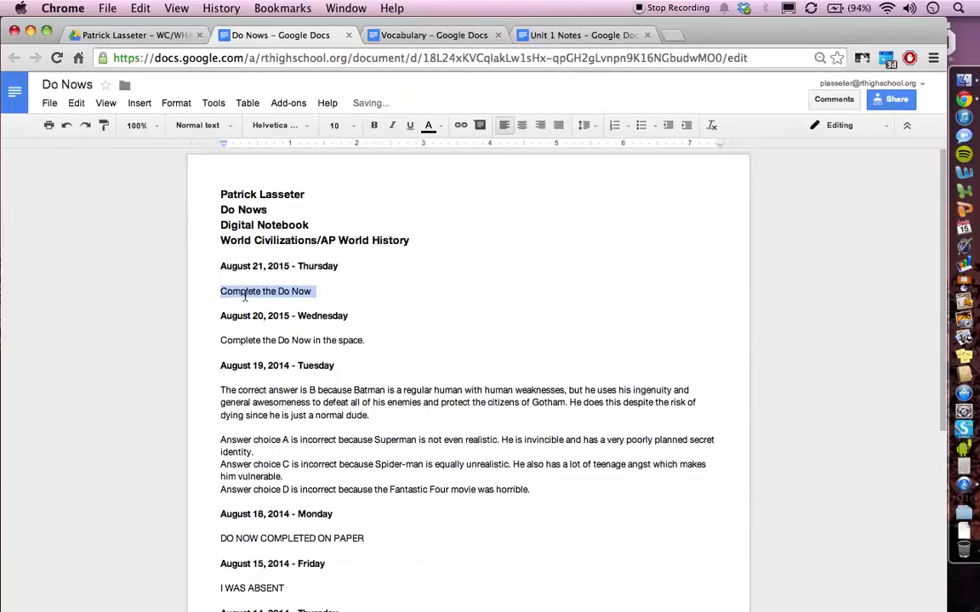
type("Complete the ")
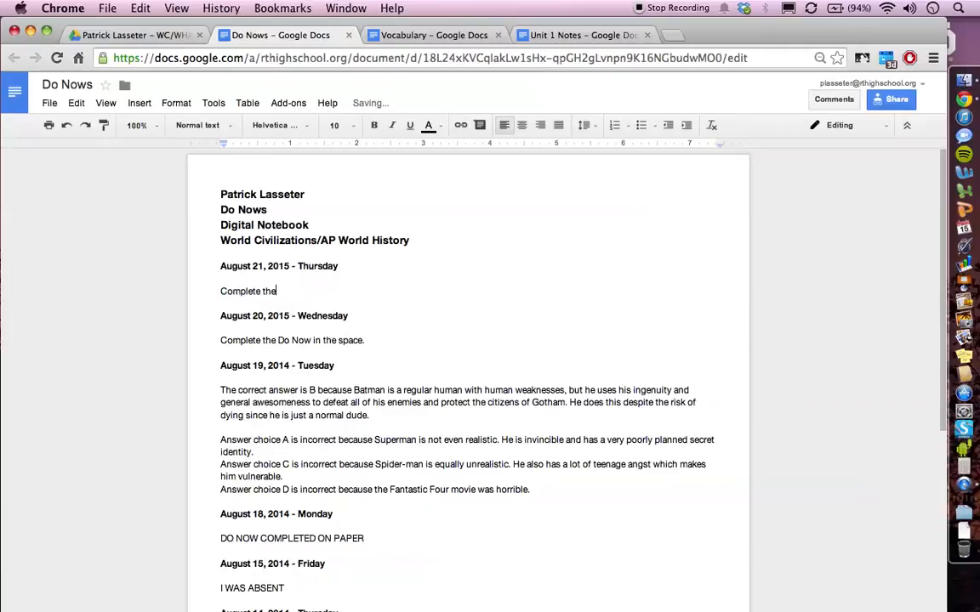
type("Do NOw.")
- Add the bold date heading "August 22, 2014 - Friday" above the August 21 heading
left_click(221, 268)
type("Aus")
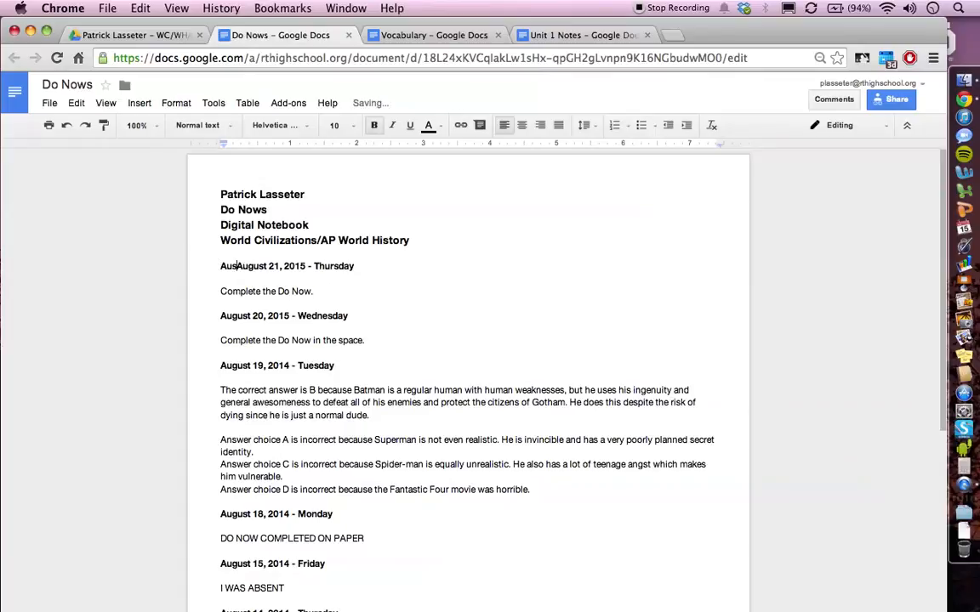
type("ust 22")
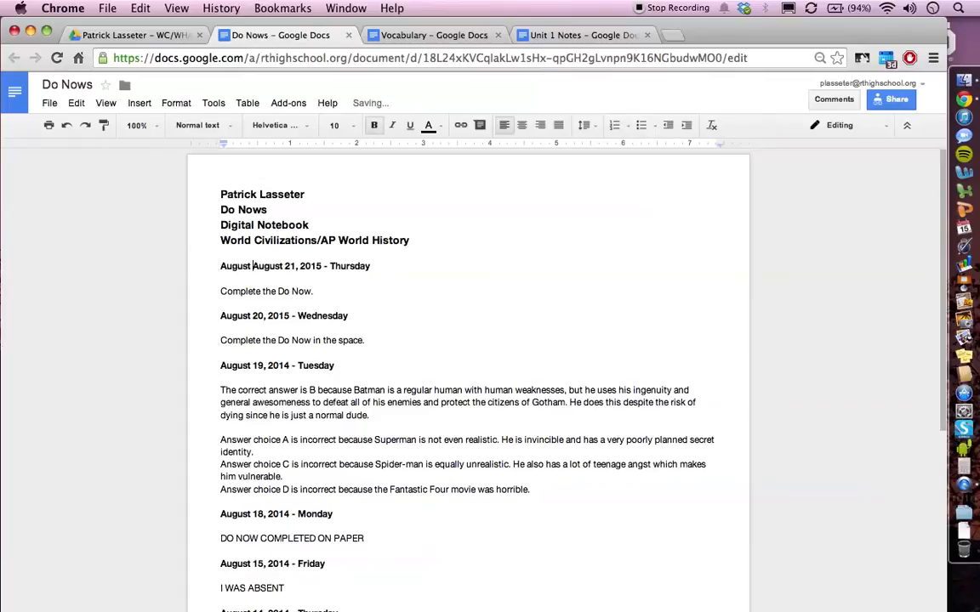
type(", 2014")
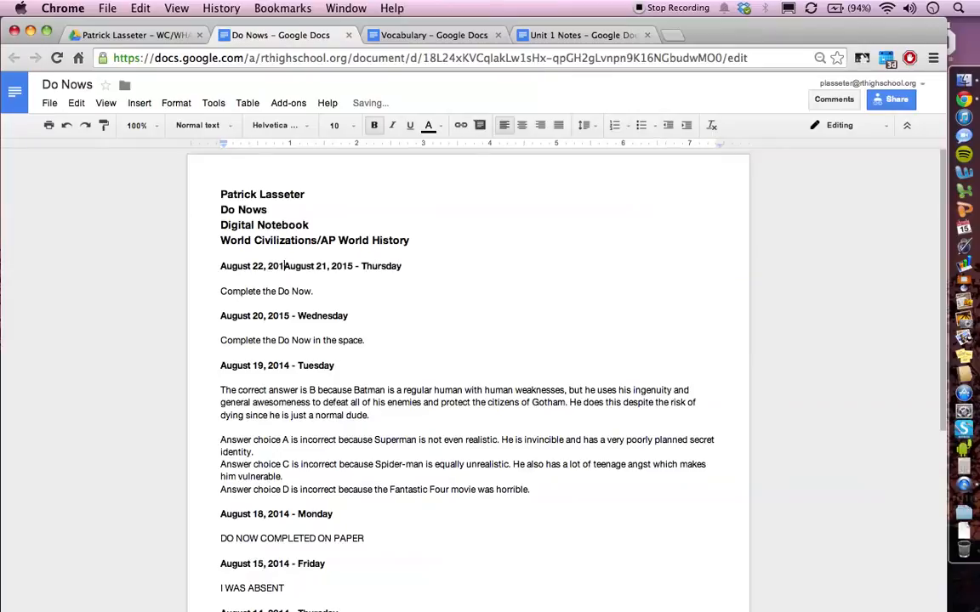
key("BackSpace")
key("BackSpace")
type("4 ")
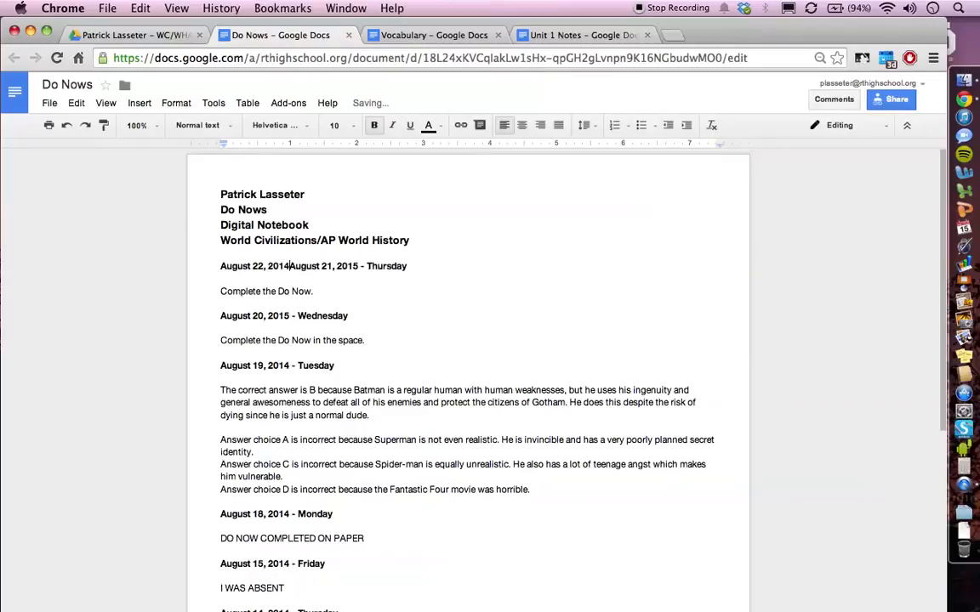
type("- Friday")
key("Return")
key("Return")
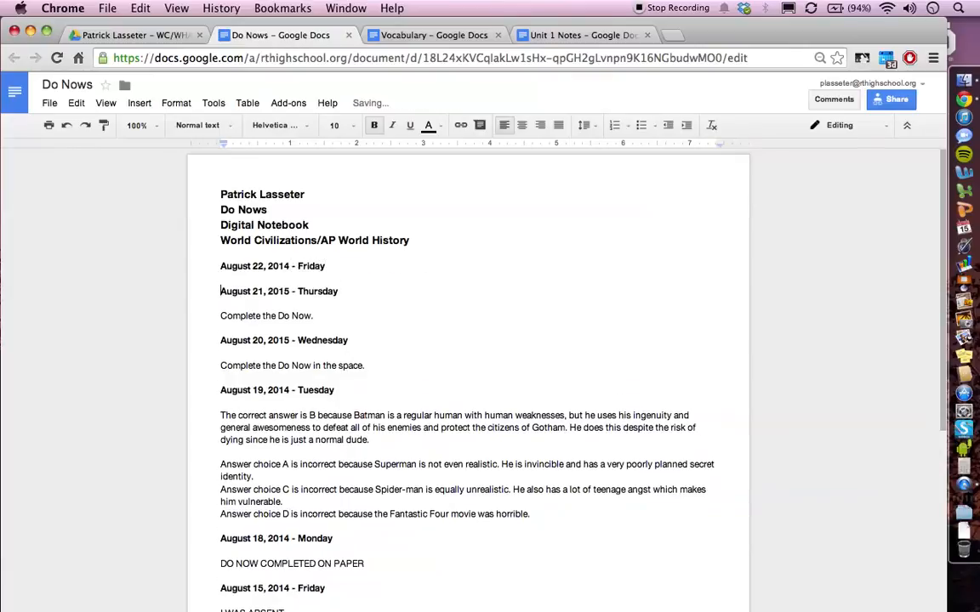
- Write the non-bold entry "Complete another." under the August 22 heading, with a blank line above it
key("Return")
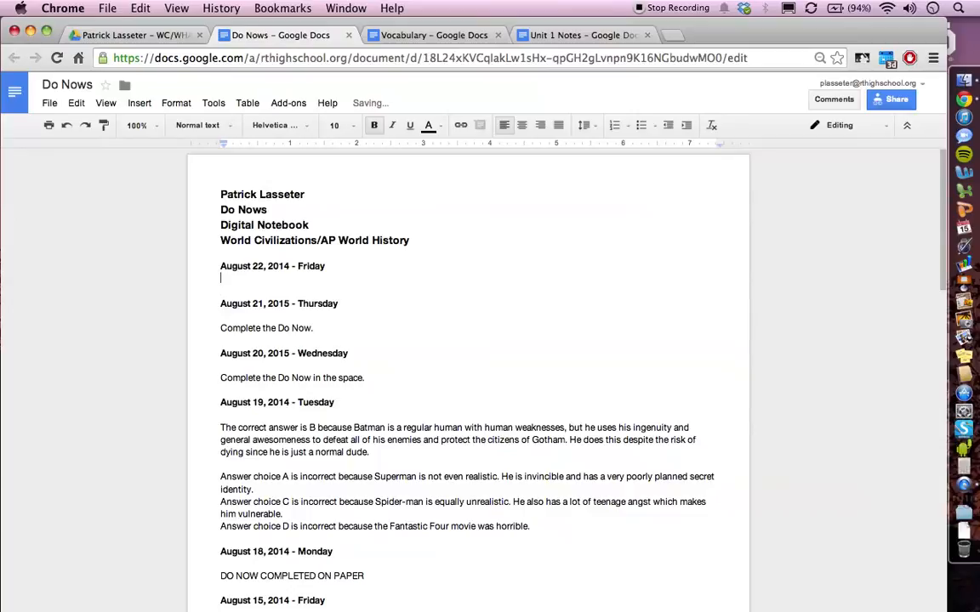
key("Return")
type("Complete another")
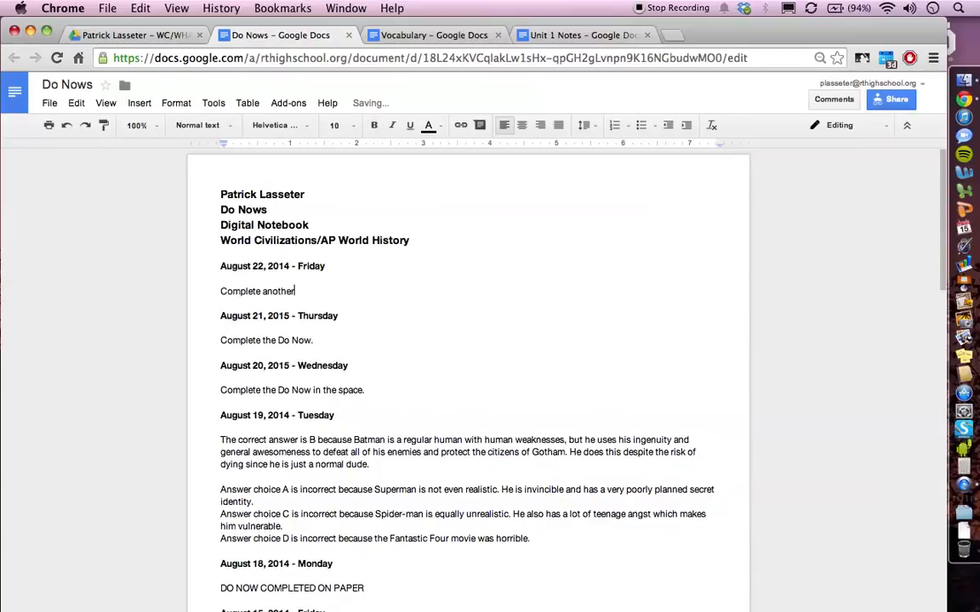
- Examine the August 15 absence note and the August 18 completed-on-paper note in the Do Nows document
scroll(246, 311, "down", 5)
left_click_drag(221, 398, 289, 399)
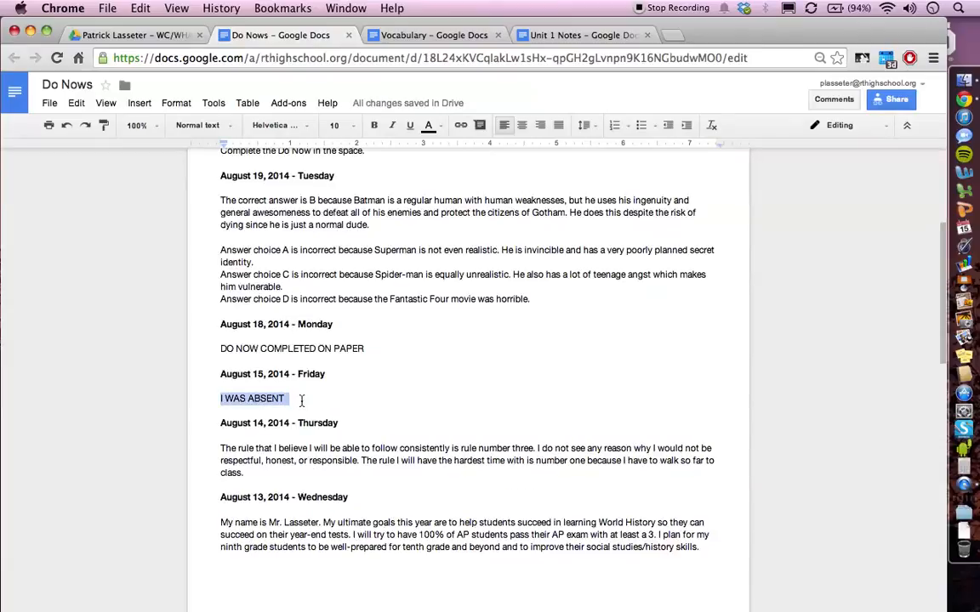
left_click(218, 349)
left_click_drag(220, 349, 358, 356)
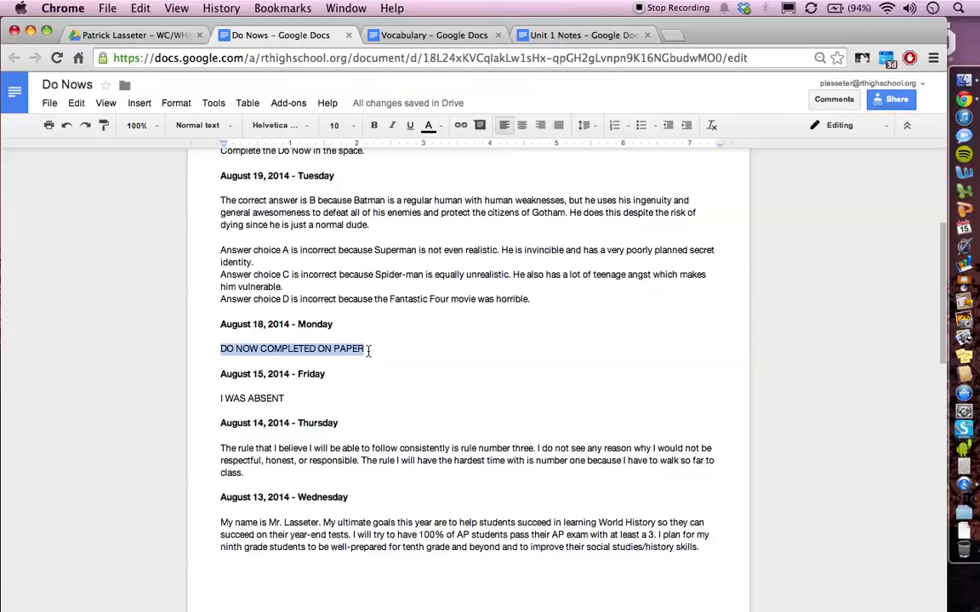
left_click(368, 351)
scroll(368, 350, "up", 6)
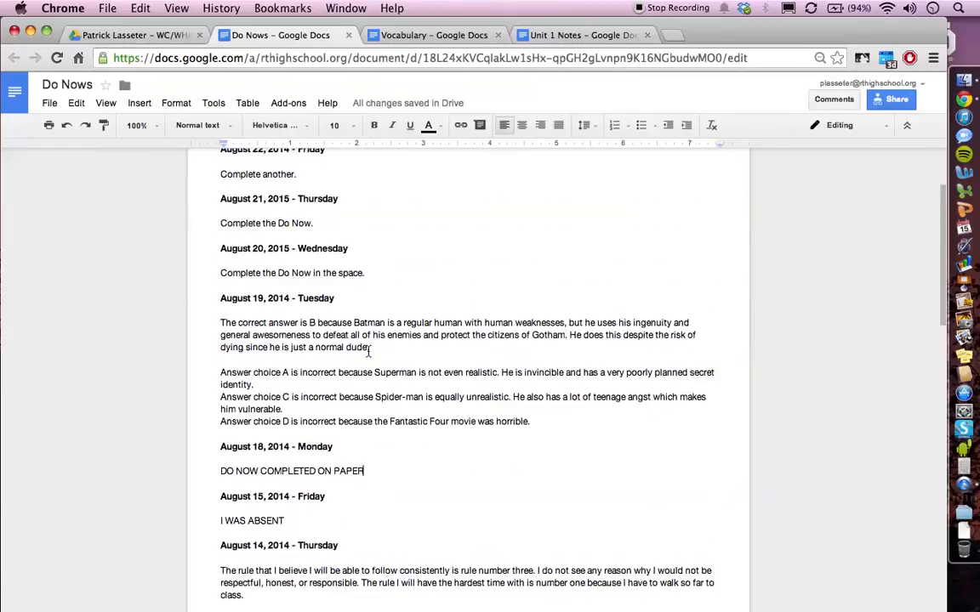
- Go to the Vocabulary document and examine the table insertion sizes and the Unit 1 word table
left_click(408, 37)
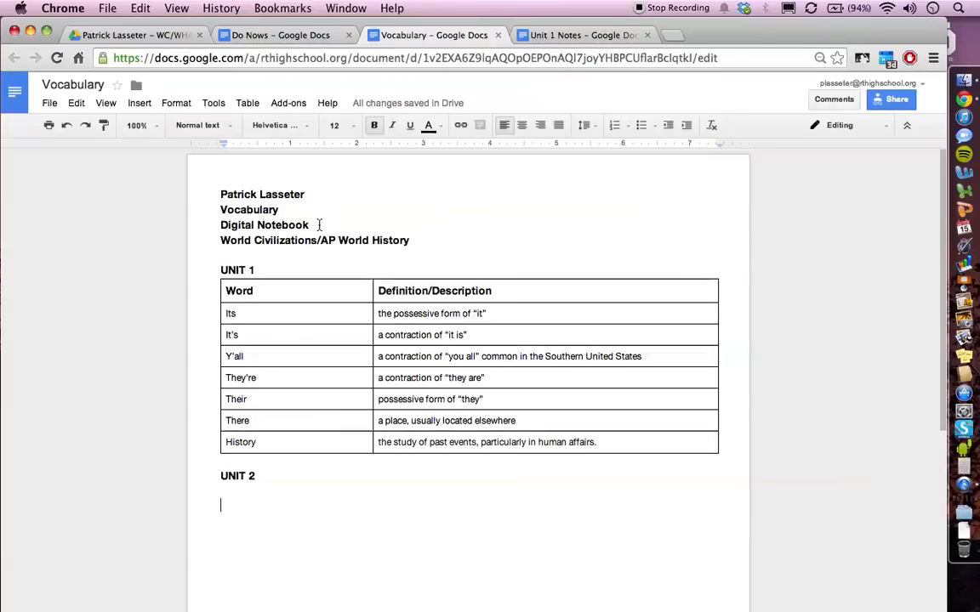
left_click(245, 104)
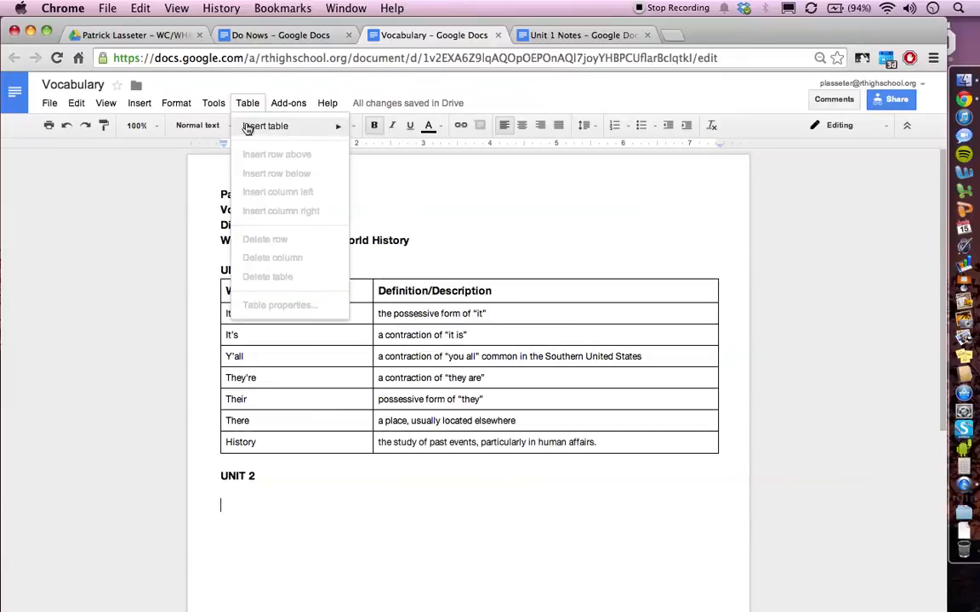
mouse_move(287, 130)
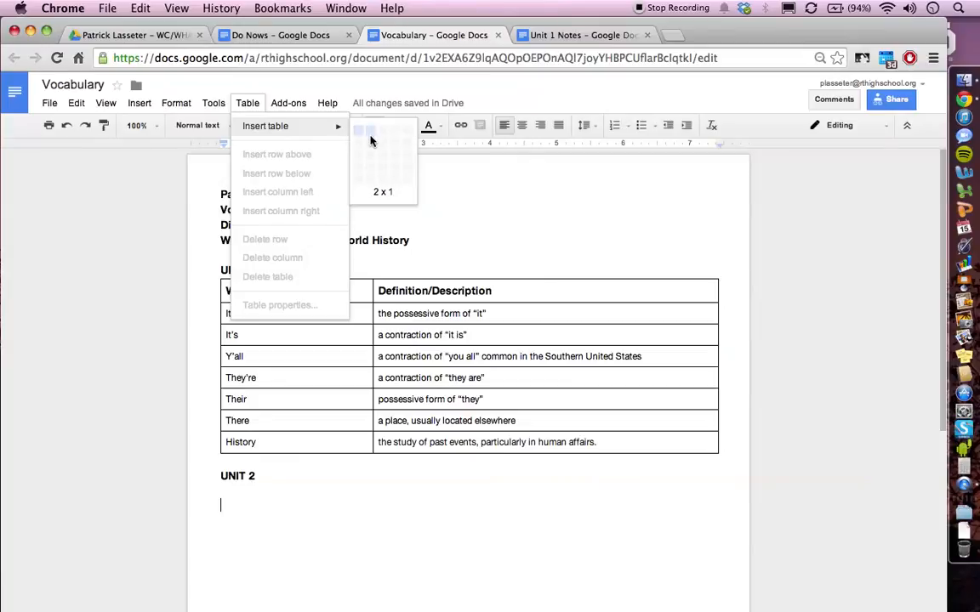
left_click(531, 395)
left_click_drag(321, 240, 538, 410)
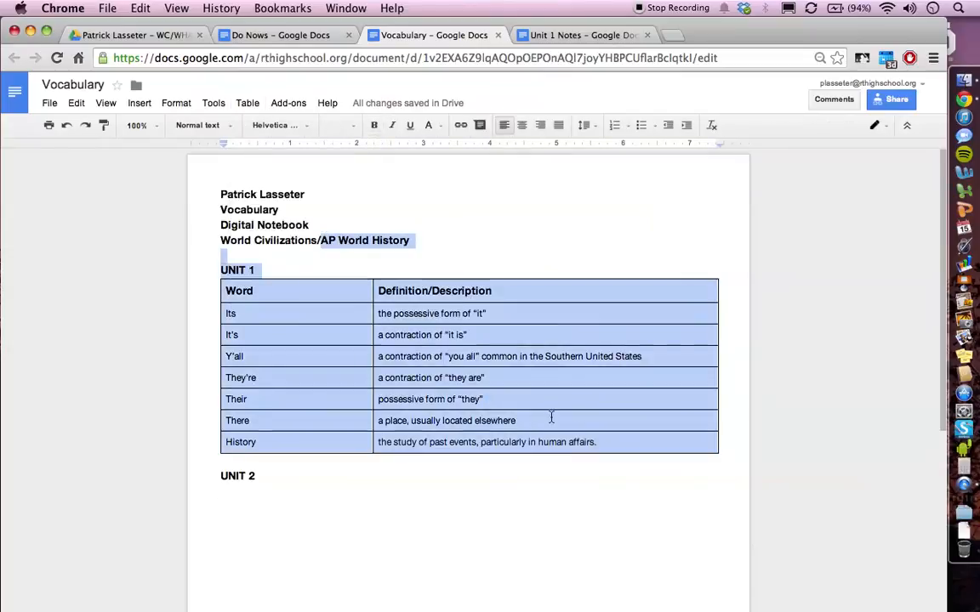
- Append a blank row below the History entry in the Unit 1 word table, and switch to the Unit 1 Notes document
left_click(612, 441)
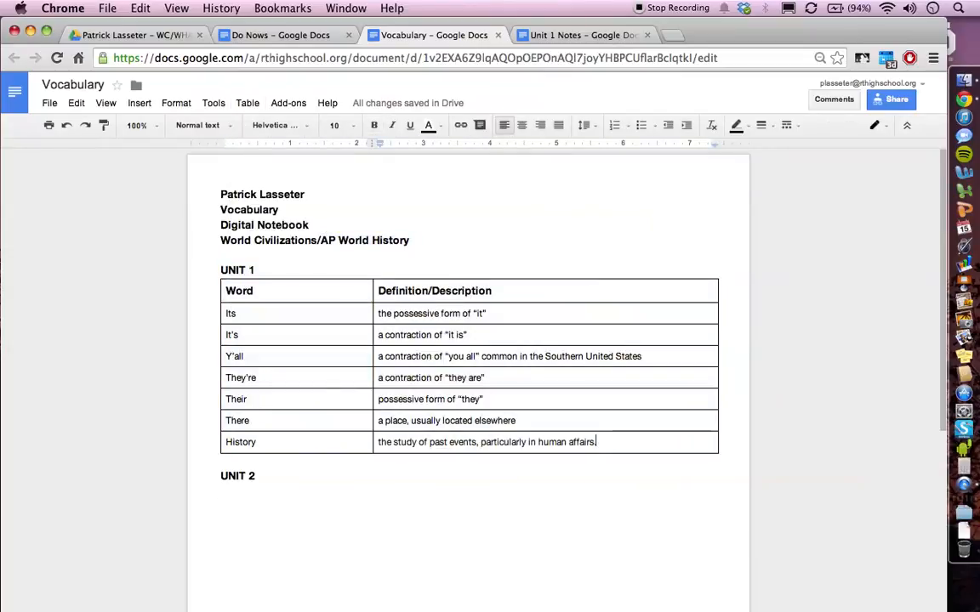
key("Tab")
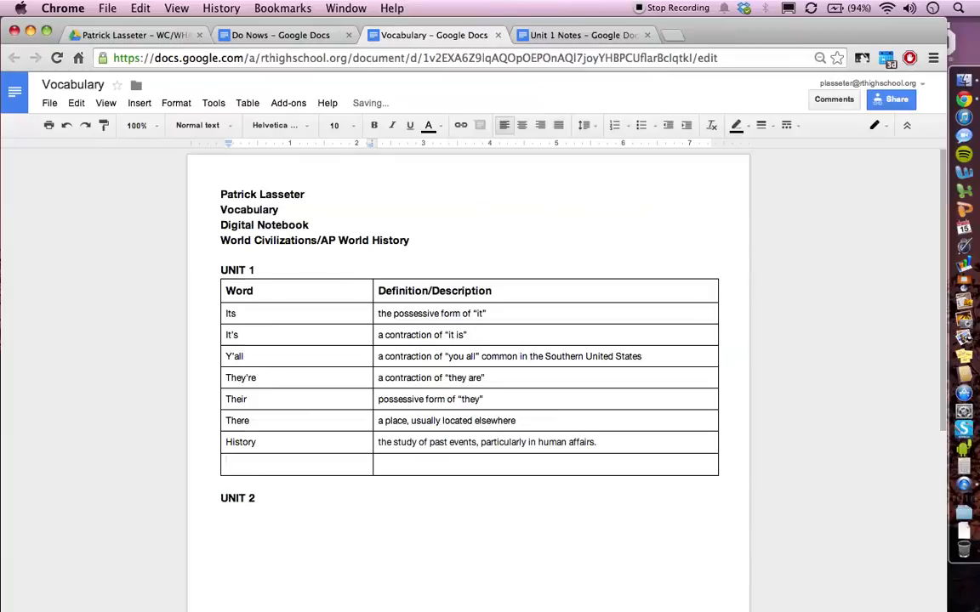
left_click(584, 35)
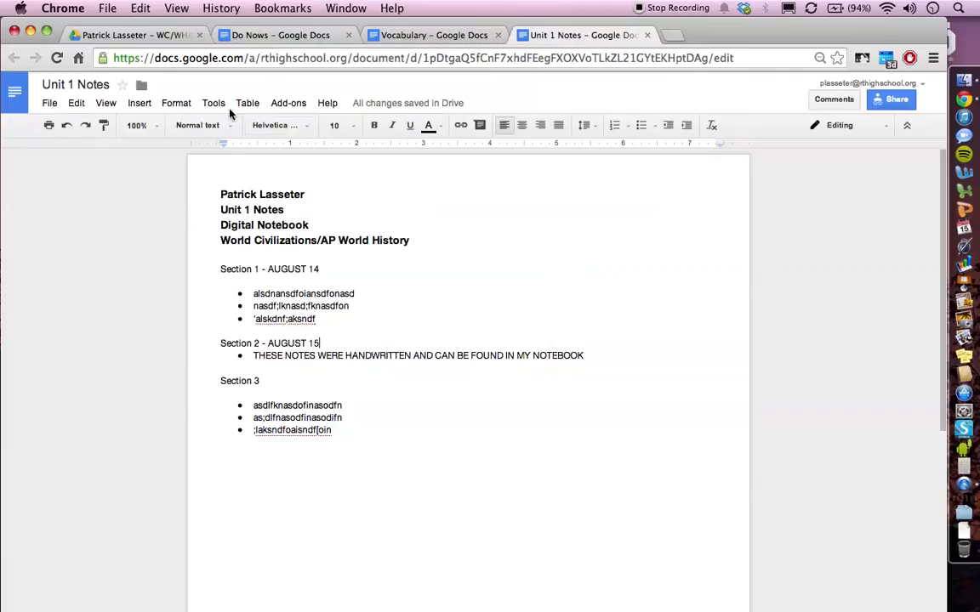
- Return to the WC/WHAP Digital Notebook folder in Google Drive and open its sharing settings
left_click(132, 38)
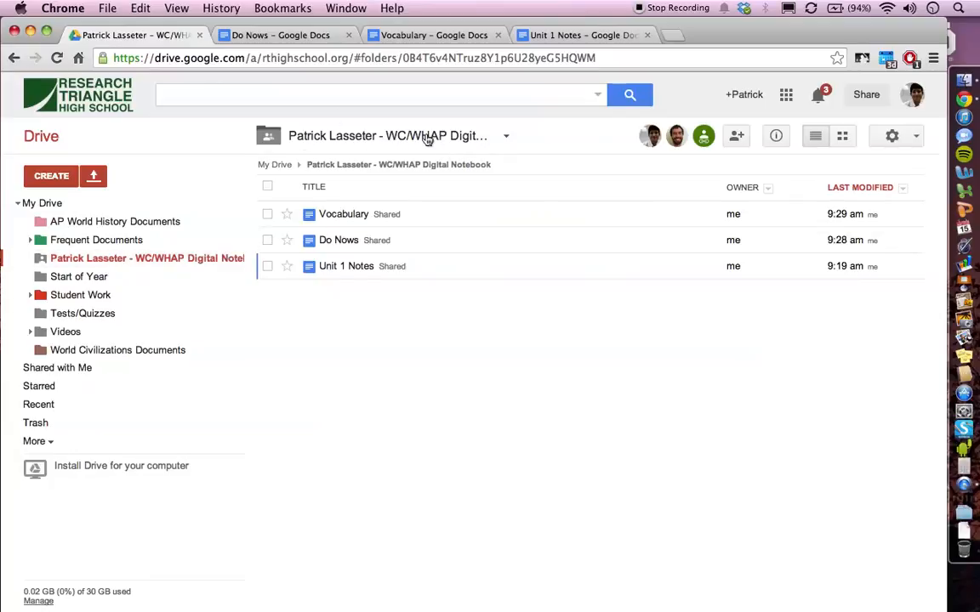
left_click(506, 138)
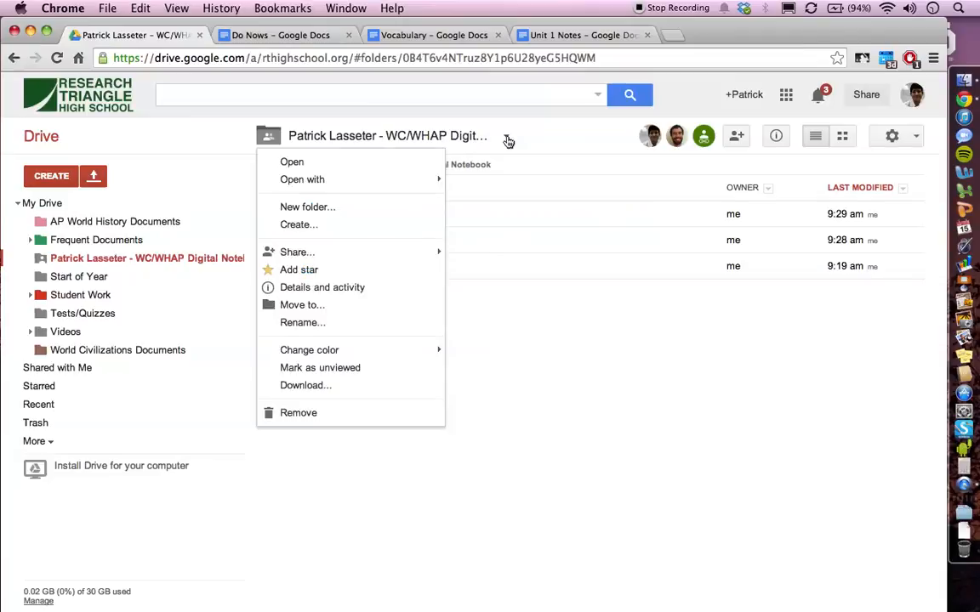
left_click(508, 141)
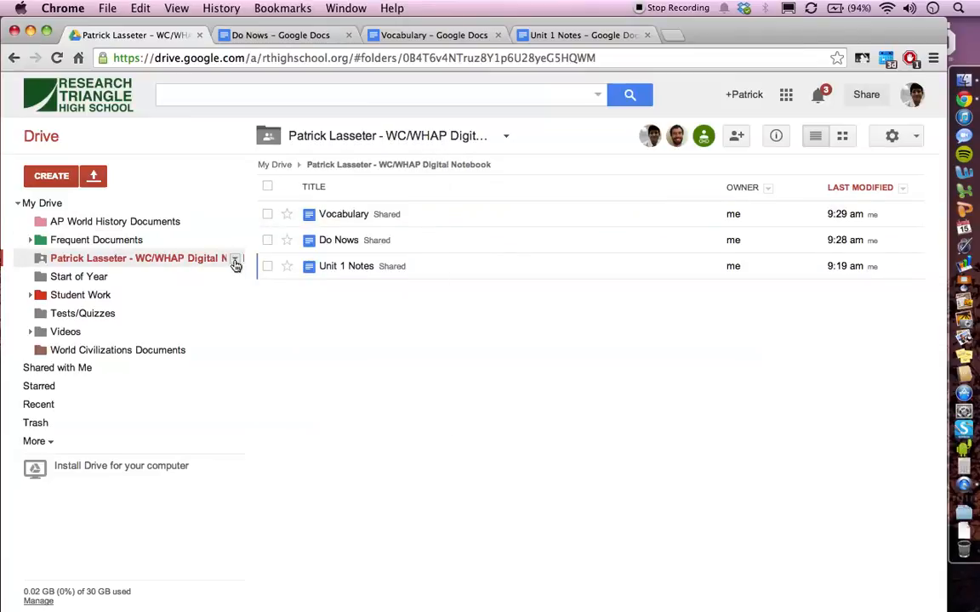
left_click(237, 262)
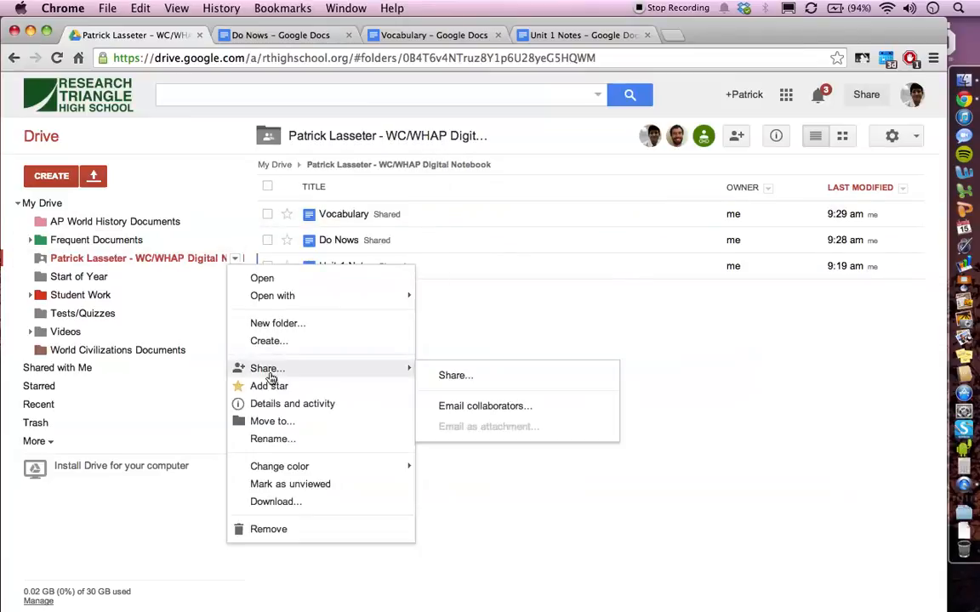
left_click(736, 139)
left_click(737, 137)
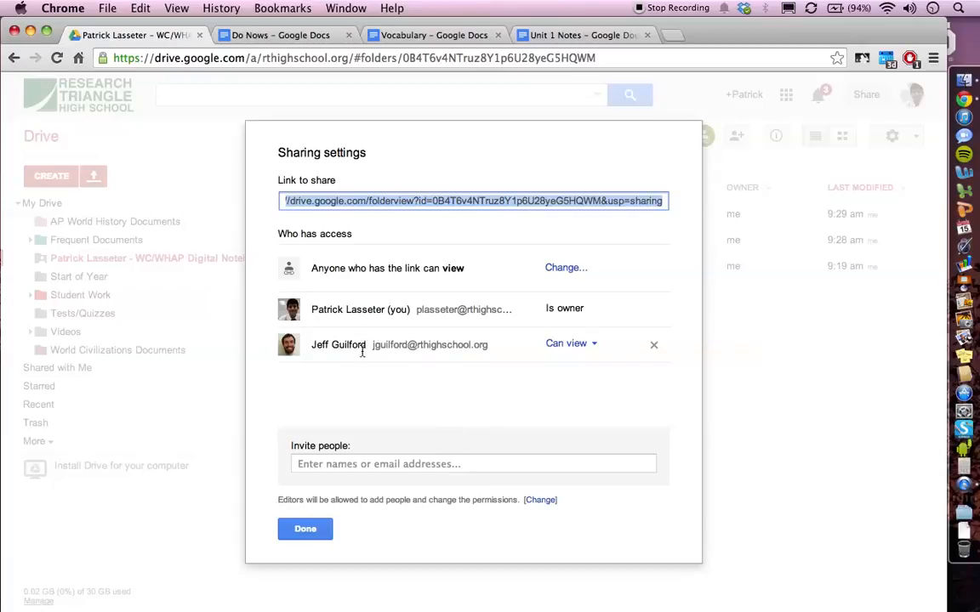
- Add the suggested e-mail addresses of a colleague and the folder owner as people to invite to the folder
left_click(329, 465)
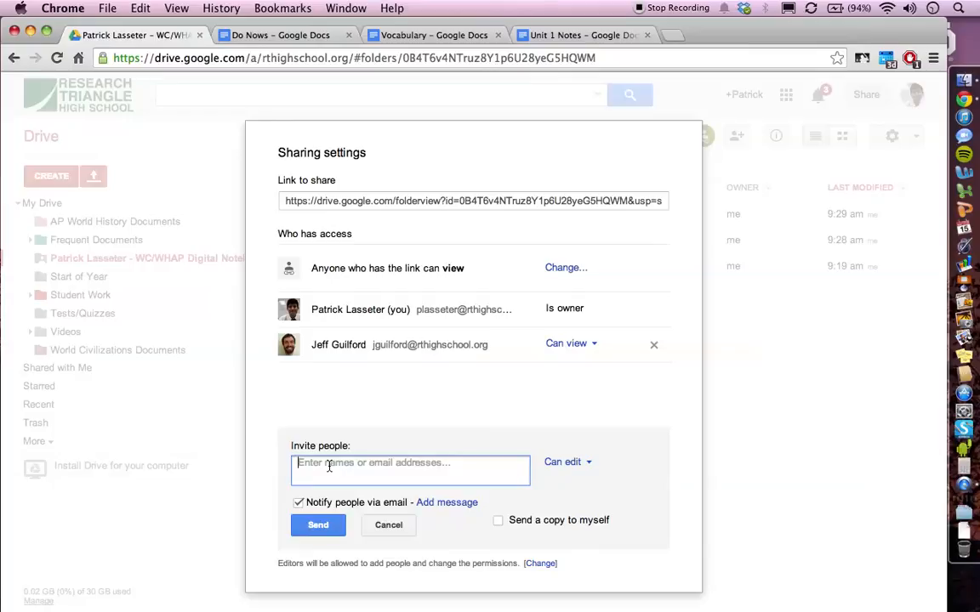
type("gold")
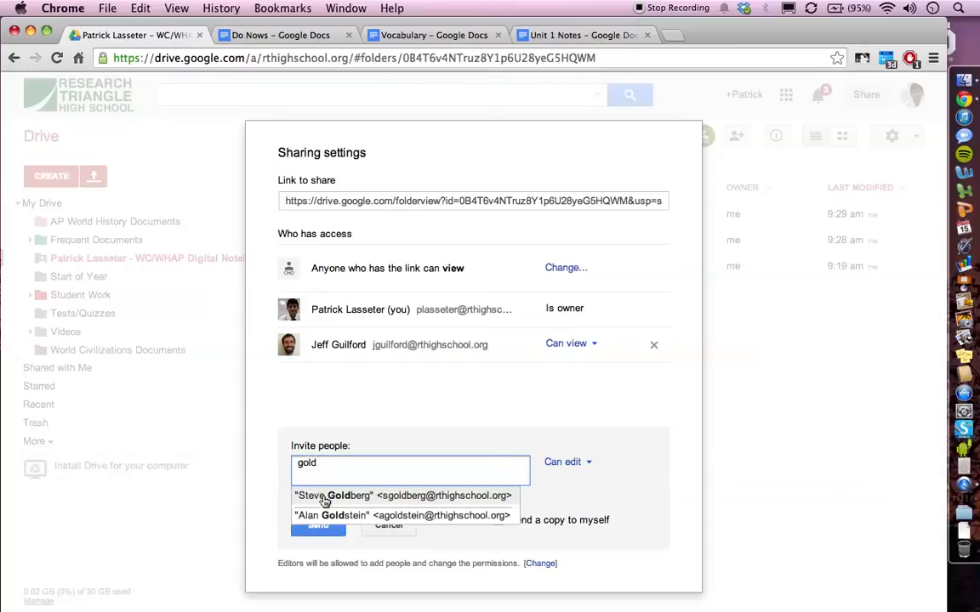
left_click(324, 500)
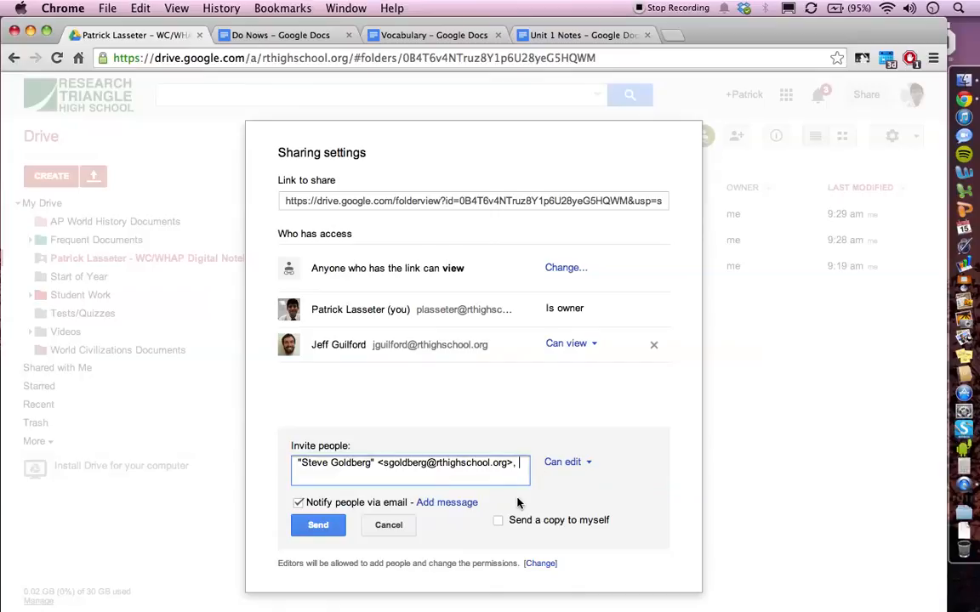
type("plass")
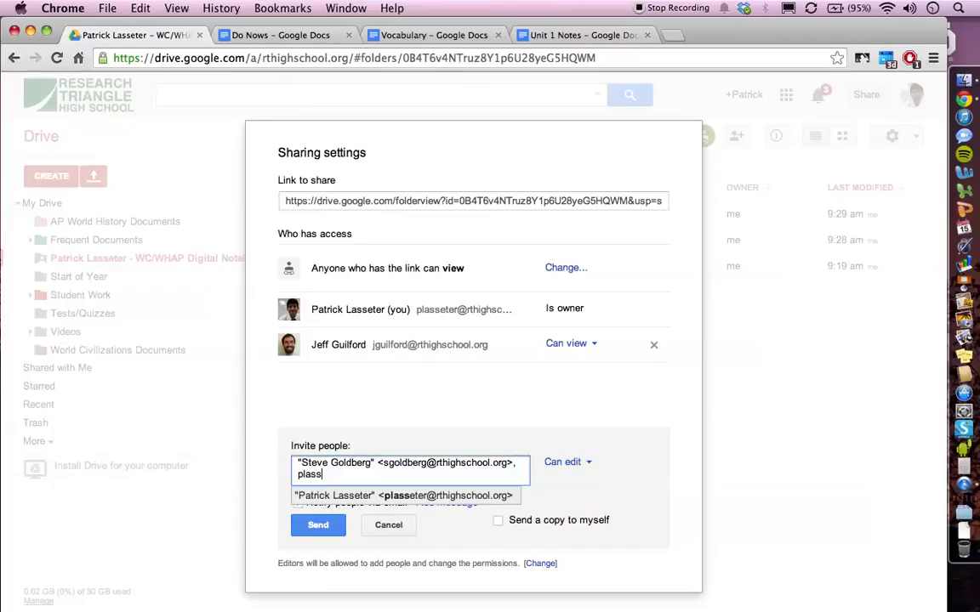
left_click(493, 497)
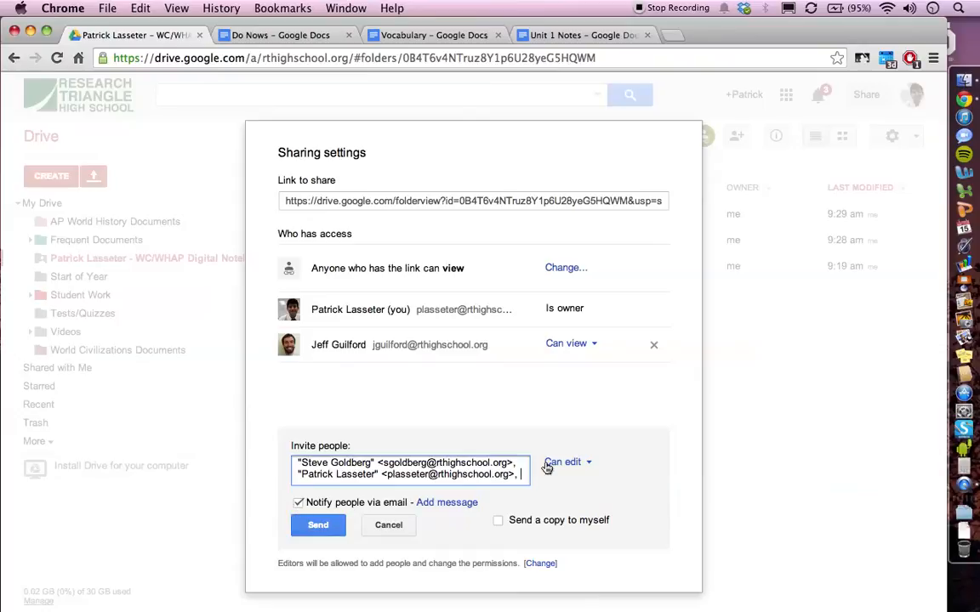
- Send the folder invitation with "Can edit" access and close the sharing settings
left_click(585, 463)
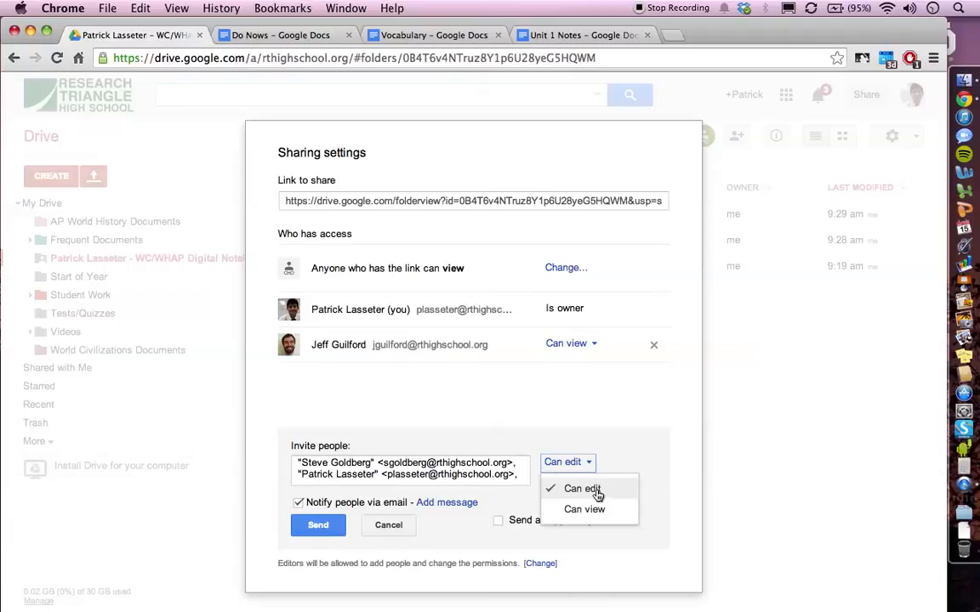
left_click(597, 492)
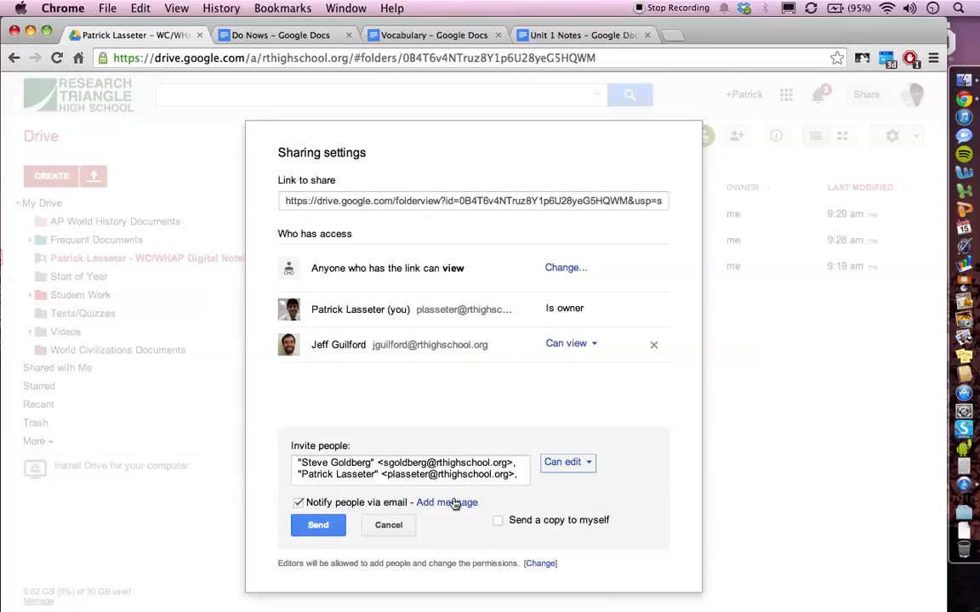
left_click(318, 527)
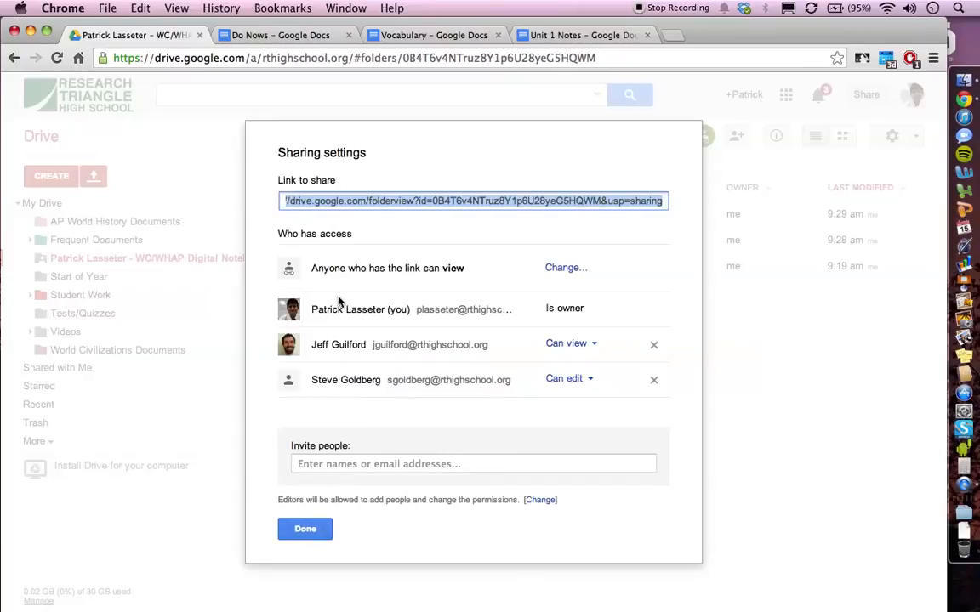
left_click(308, 530)
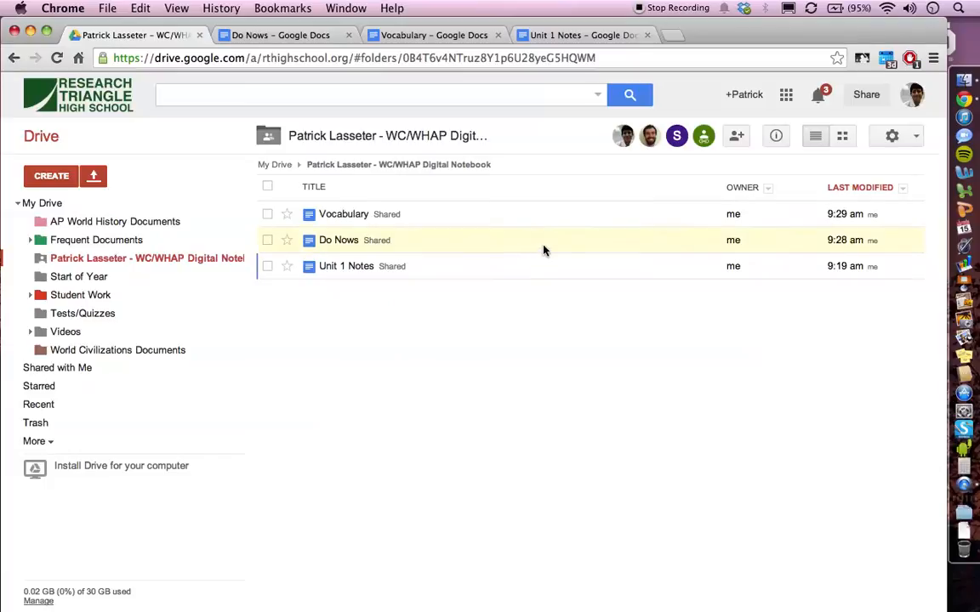
left_click(639, 10)
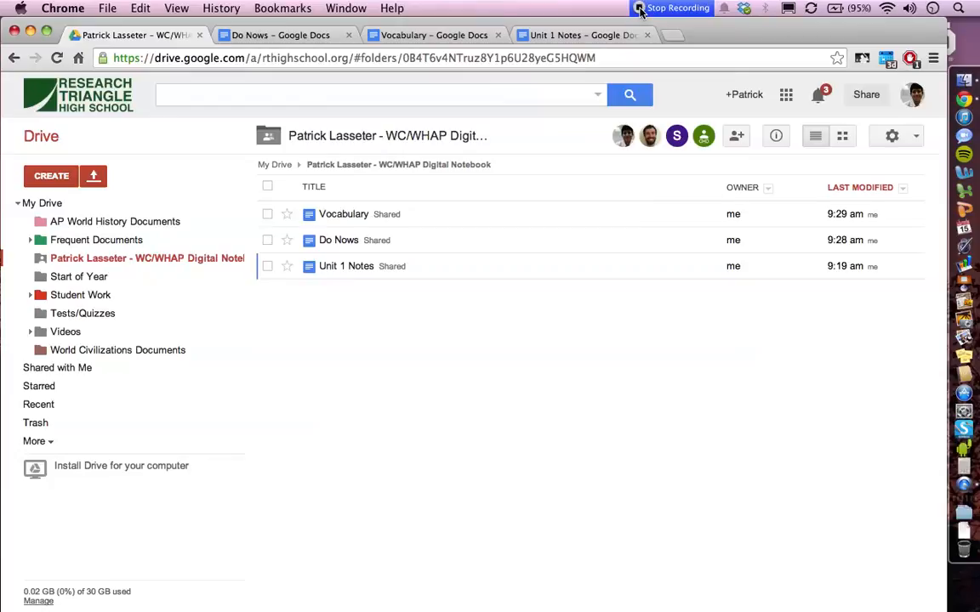